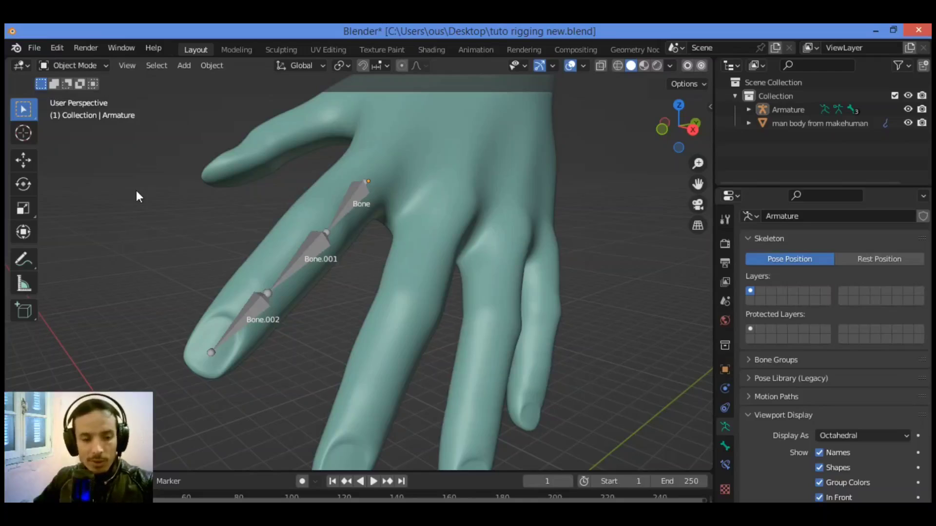
Click the three-bone finger armature in the viewport to select the Armature object
click(322, 235)
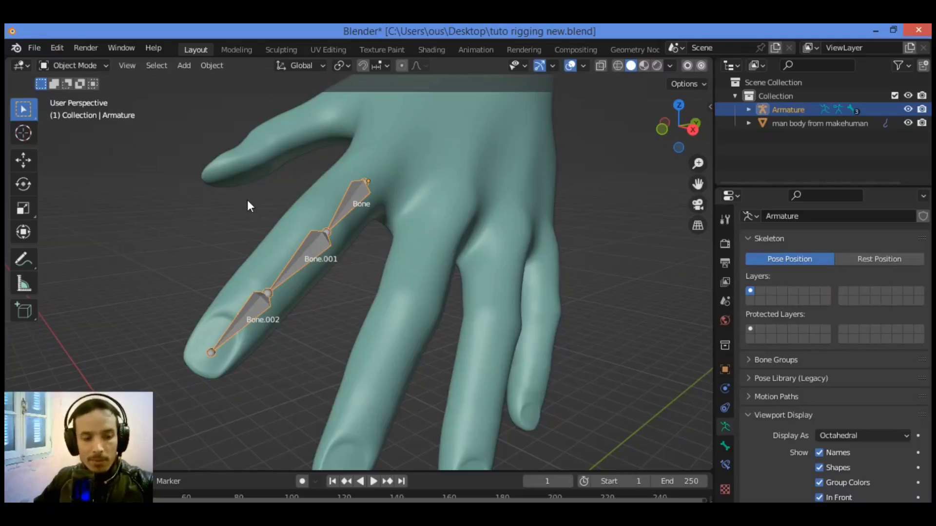
Show Bone.002's bone constraints and the constraint type list, then switch to Pose Mode
click(726, 447)
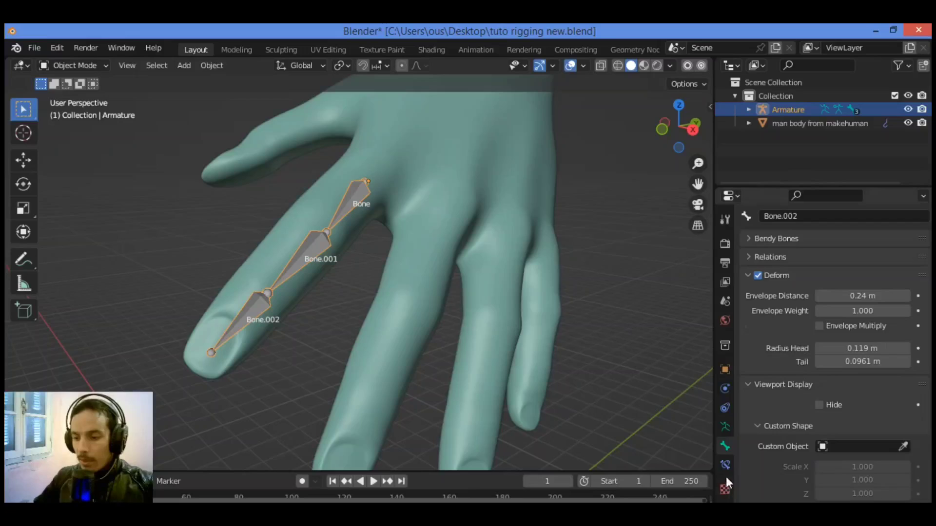
click(724, 406)
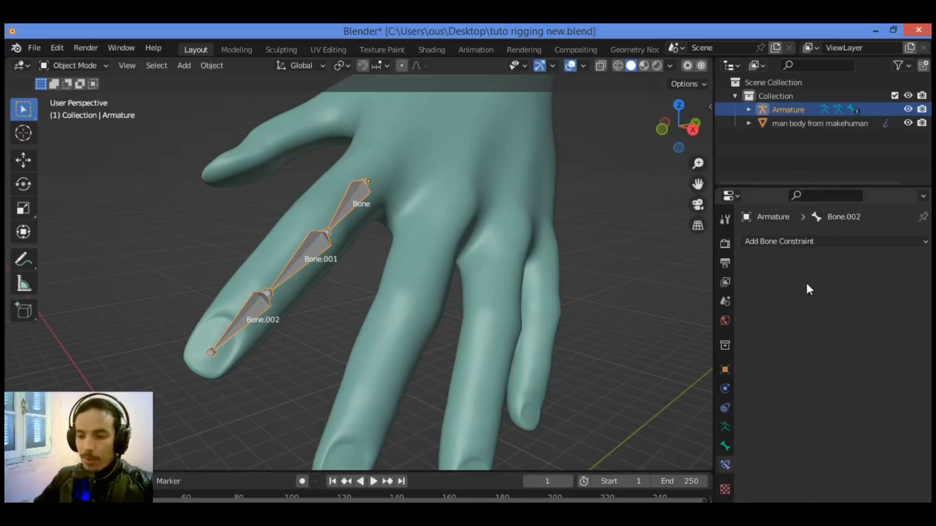
click(827, 243)
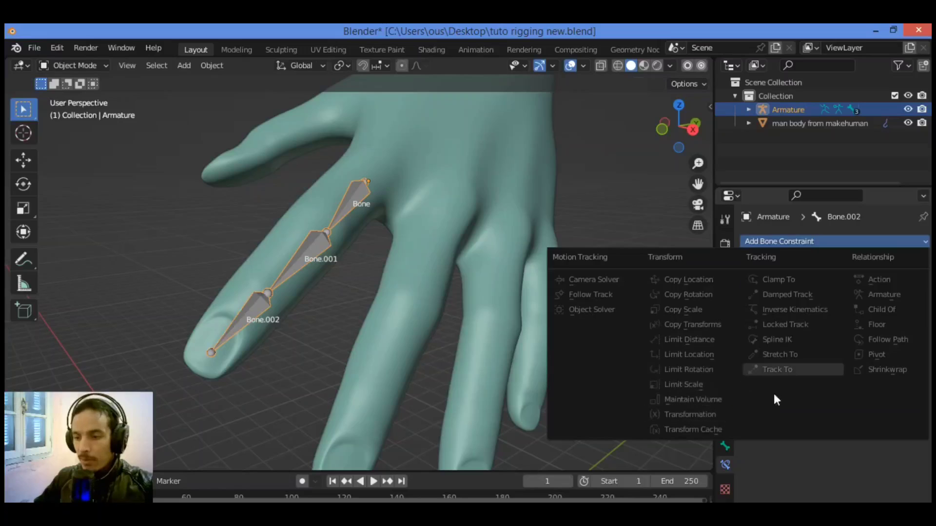
key(ctrl+Tab)
click(78, 66)
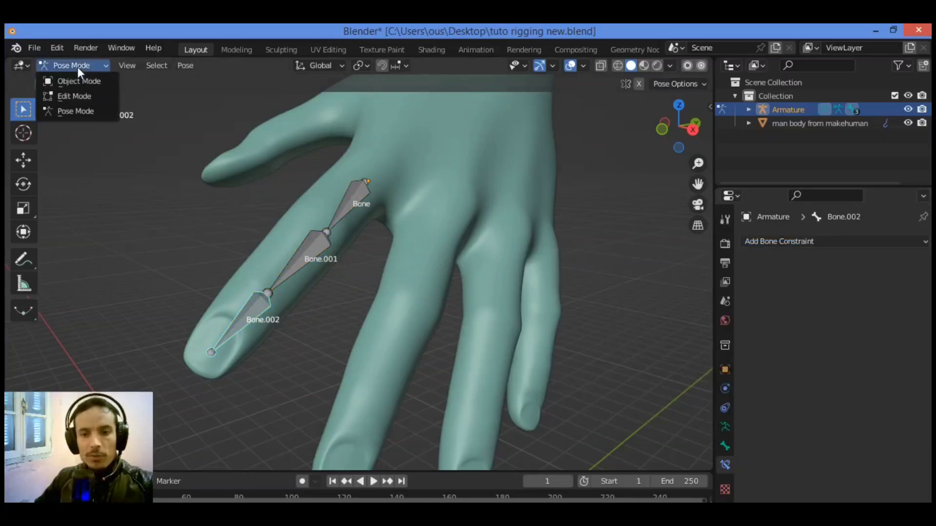
click(82, 111)
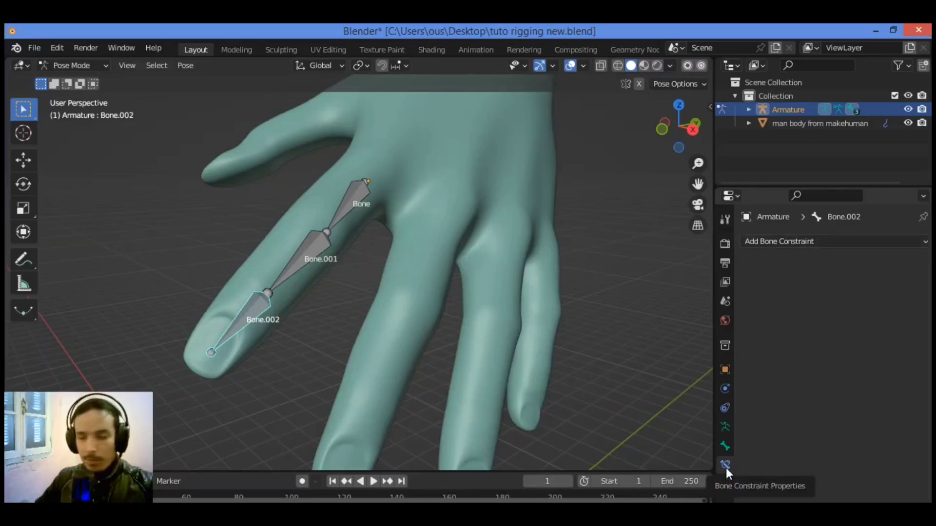
click(873, 242)
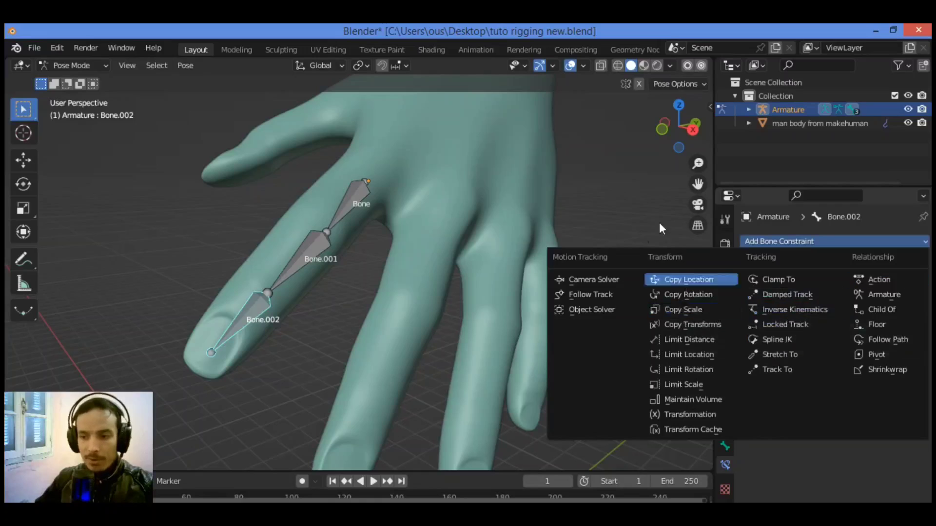
click(787, 235)
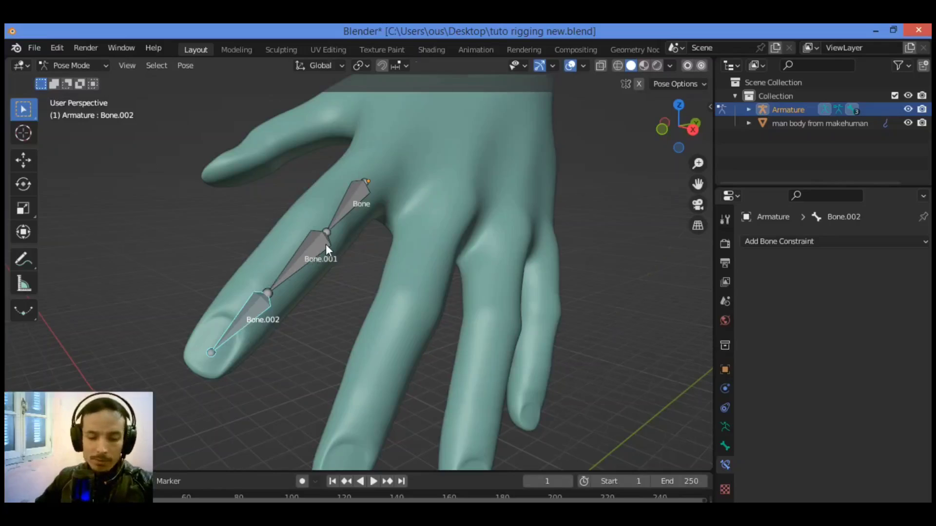
Switch the armature back to Object Mode and orbit slightly around the hand
key(ctrl+Tab)
middle_drag(325, 244, 253, 330)
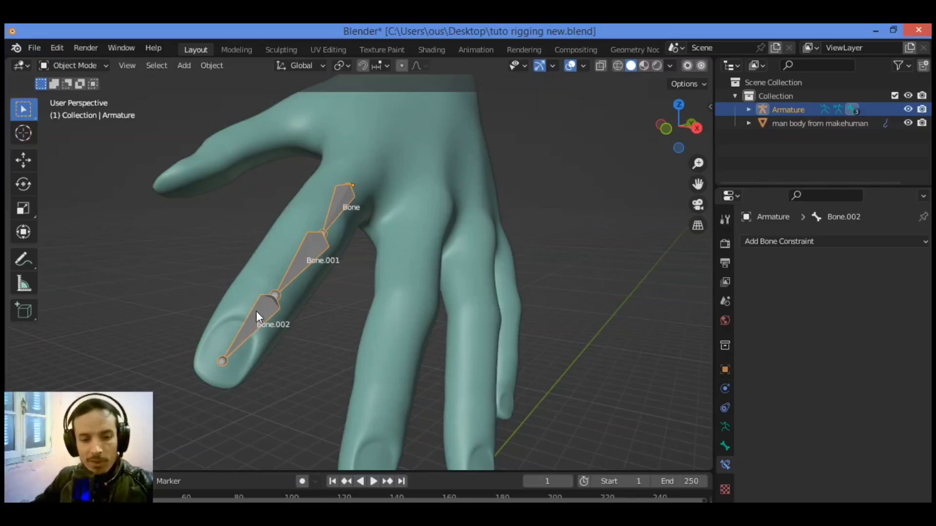
Switch the finger armature to Edit Mode from the header's mode dropdown
click(83, 67)
click(86, 98)
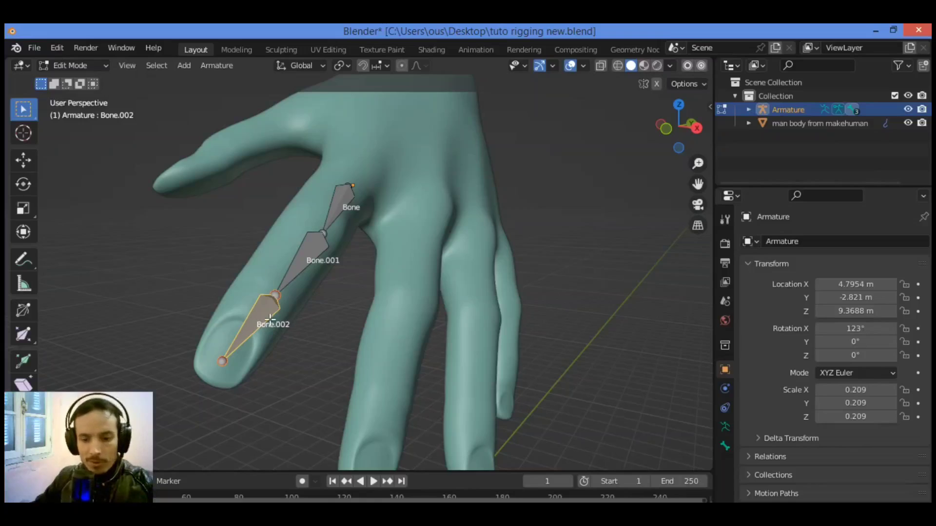
Clear Bone.002's parent, move it left of the hand, and expand the Armature's bone list
key(alt+p)
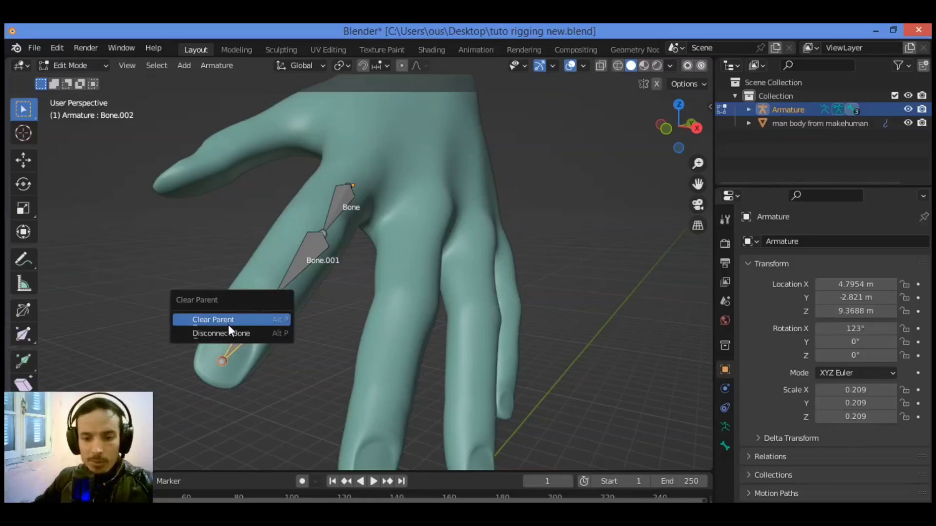
click(244, 320)
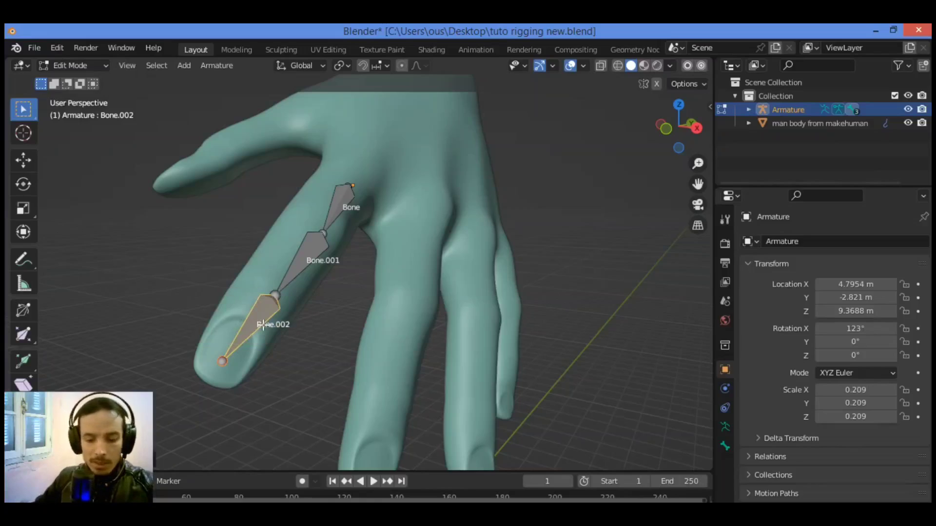
key(g)
click(140, 326)
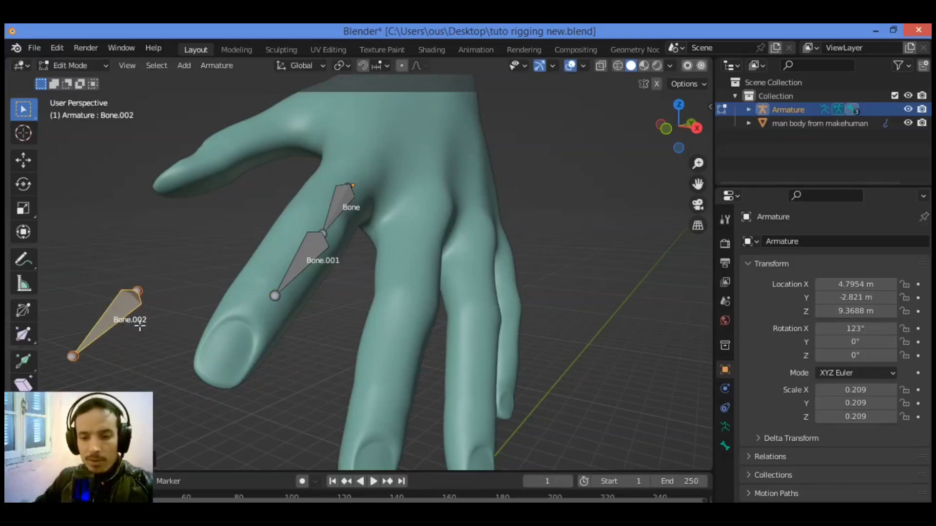
click(748, 109)
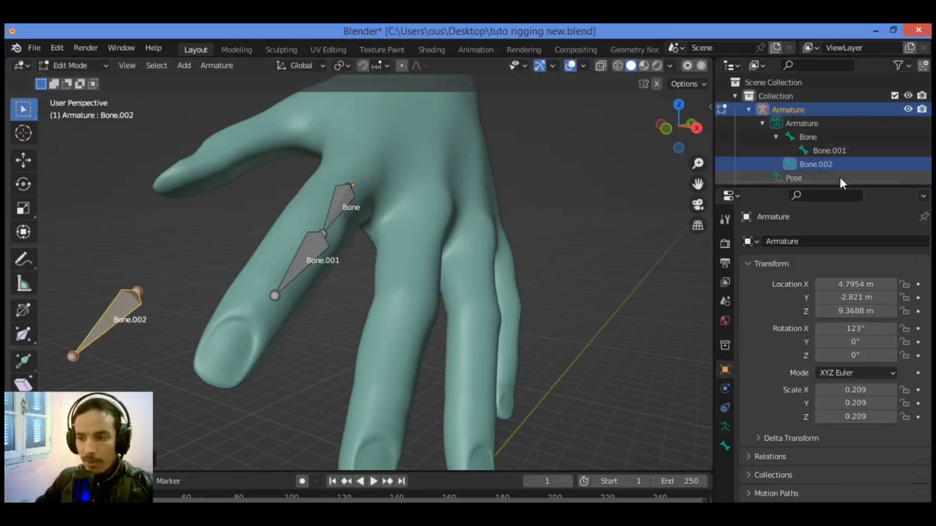
Rename Bone.002 to 'control' in the Outliner
click(799, 166)
double_click(819, 164)
scroll(822, 166, down, 1)
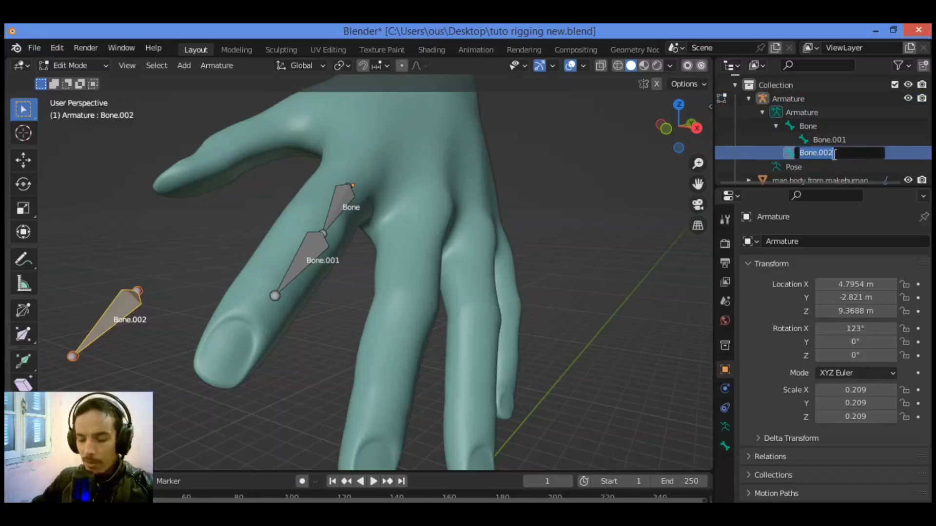
text(con)
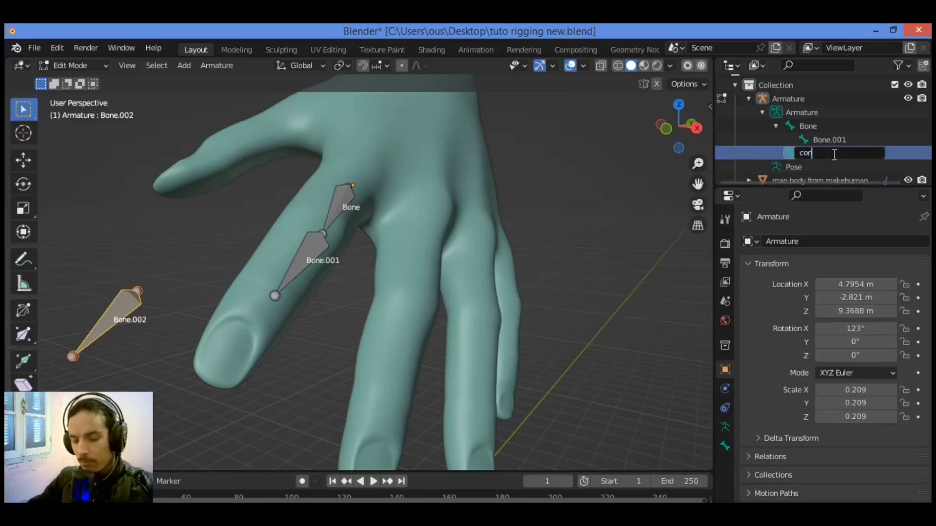
text(trol)
key(Return)
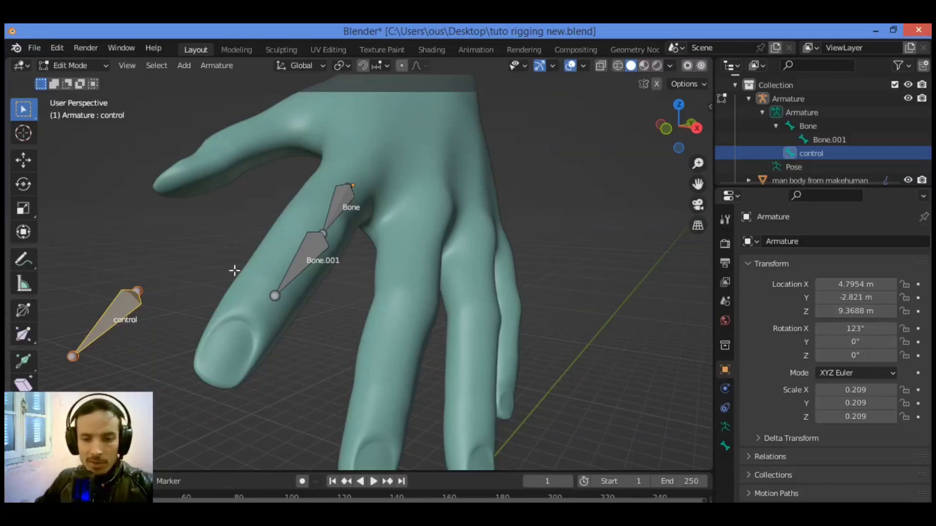
Switch to Object Mode, select the whole armature, and enlarge the Outliner item list
click(91, 66)
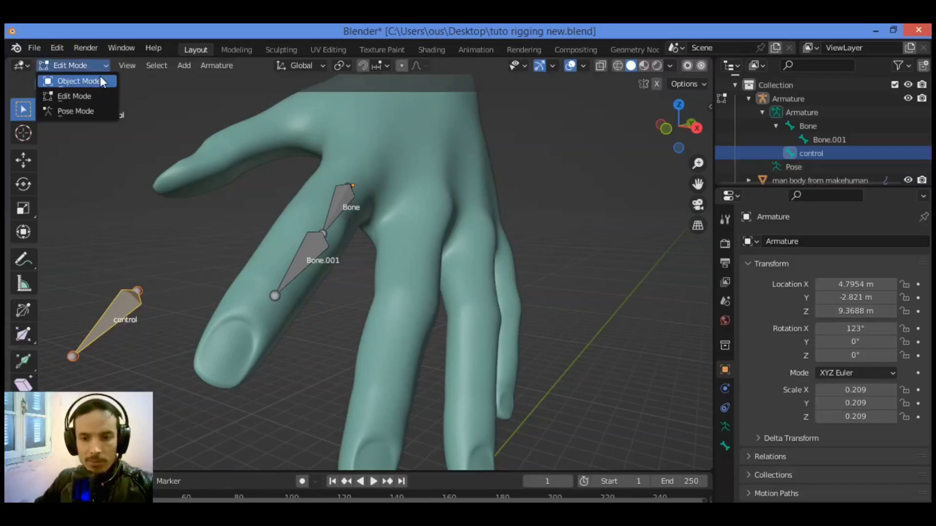
click(101, 75)
click(331, 215)
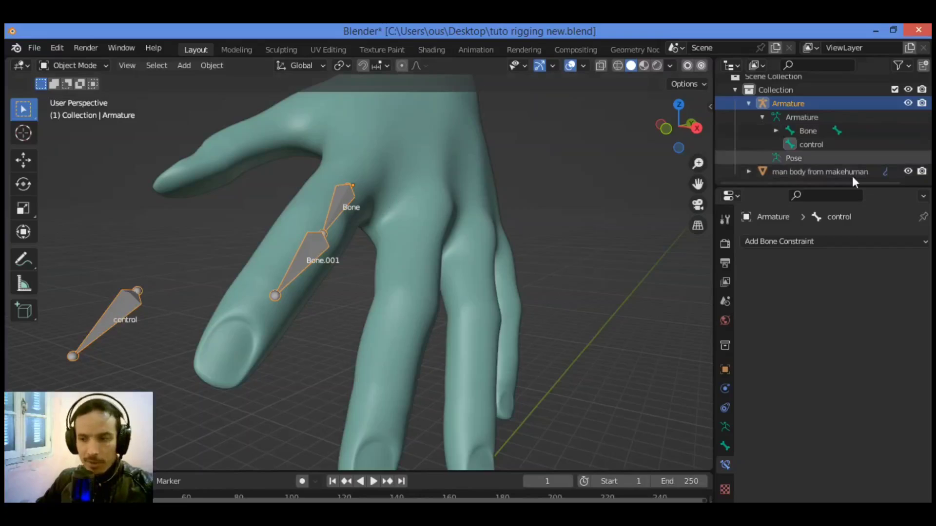
drag(825, 187, 822, 218)
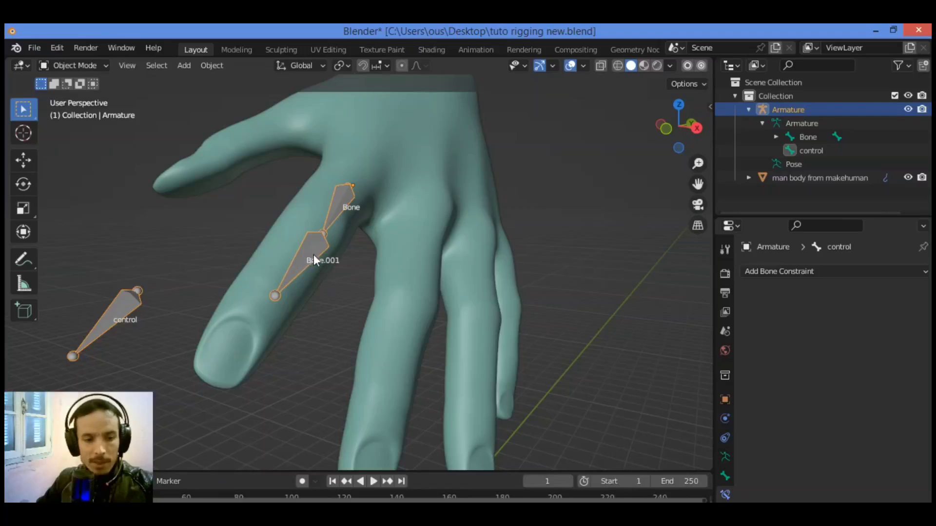
Switch the armature to Pose Mode and select Bone.001
click(98, 66)
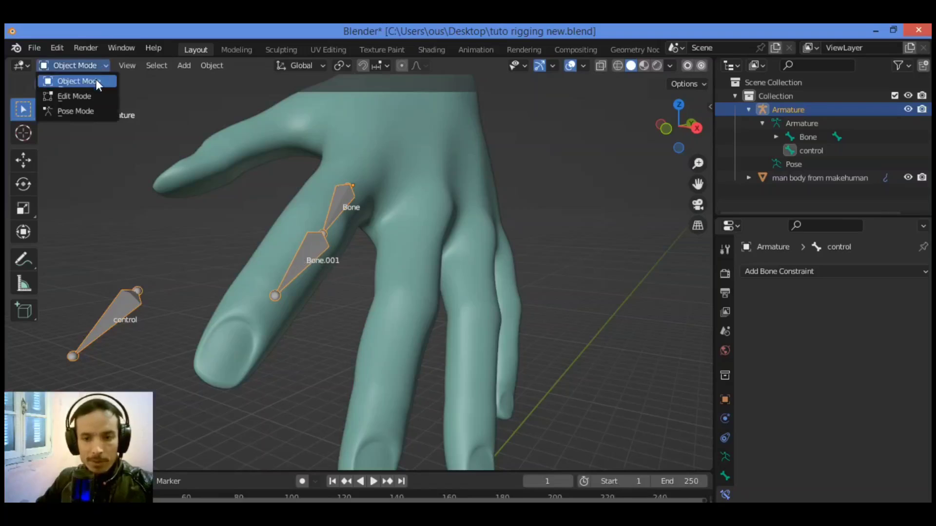
click(89, 111)
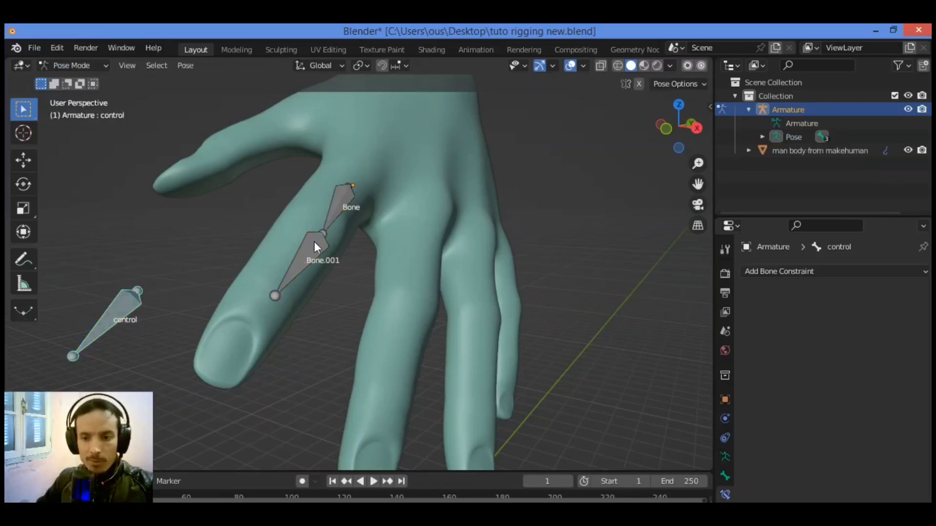
click(312, 260)
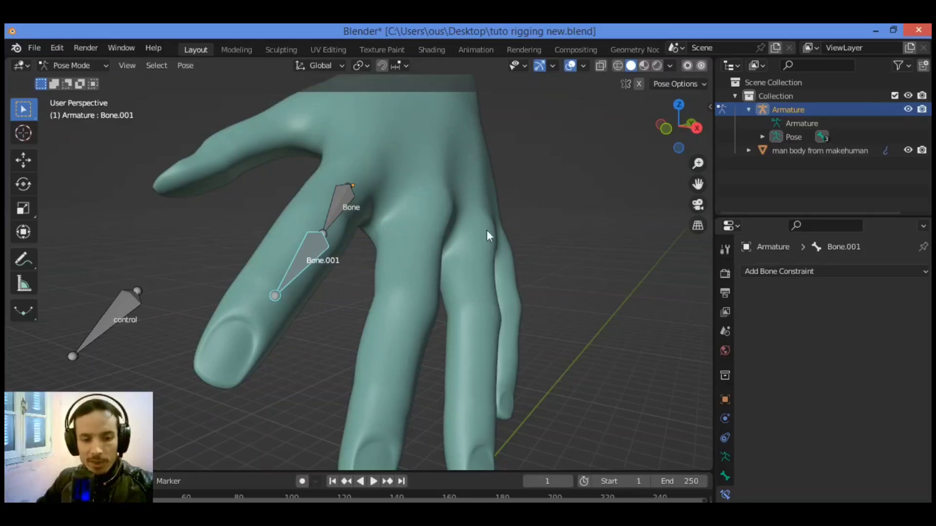
Add an Inverse Kinematics constraint with target Armature and bone 'control'
scroll(722, 463, down, 2)
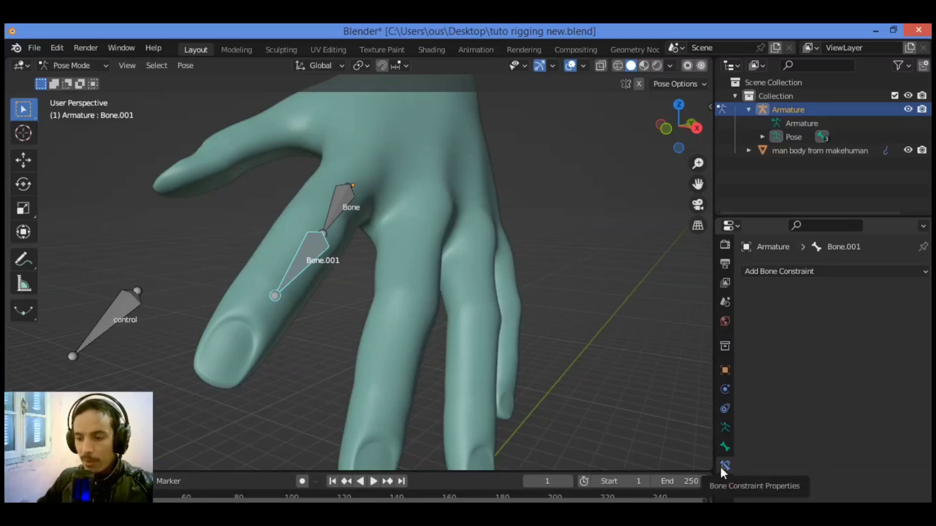
click(853, 269)
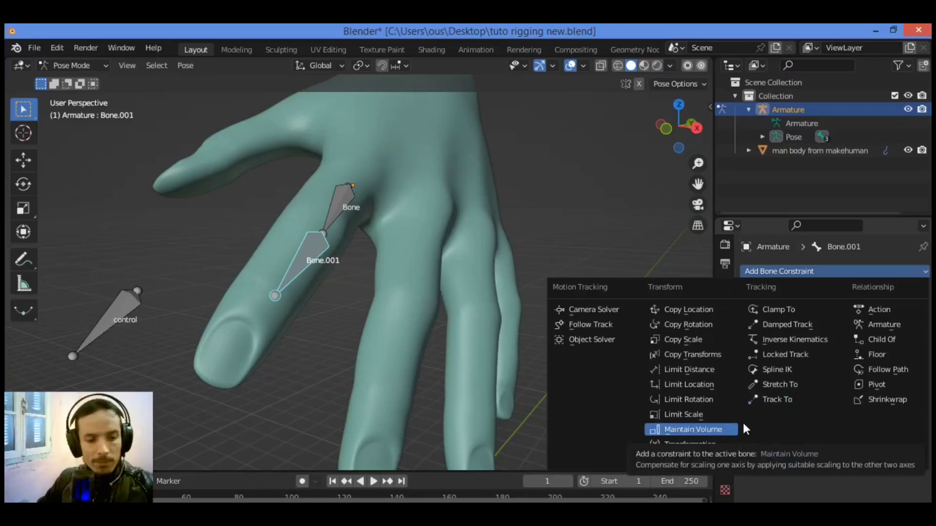
click(798, 337)
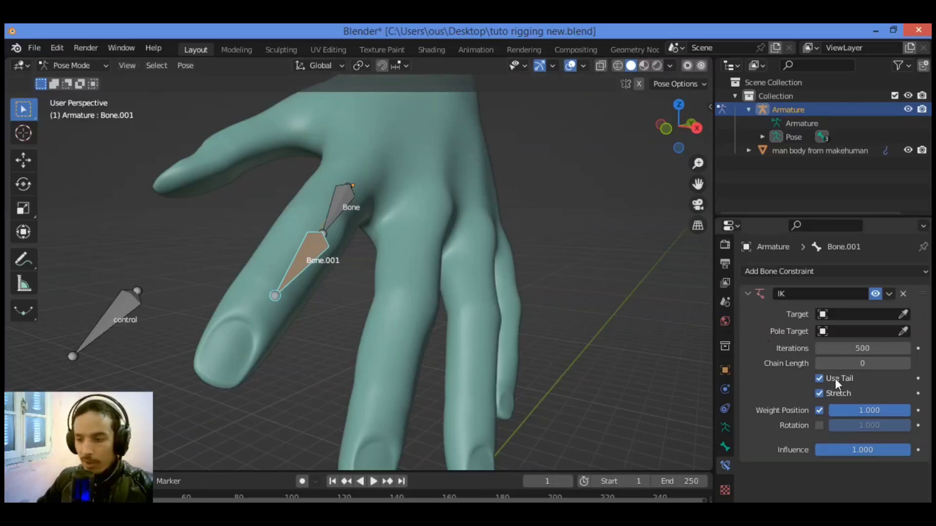
click(895, 315)
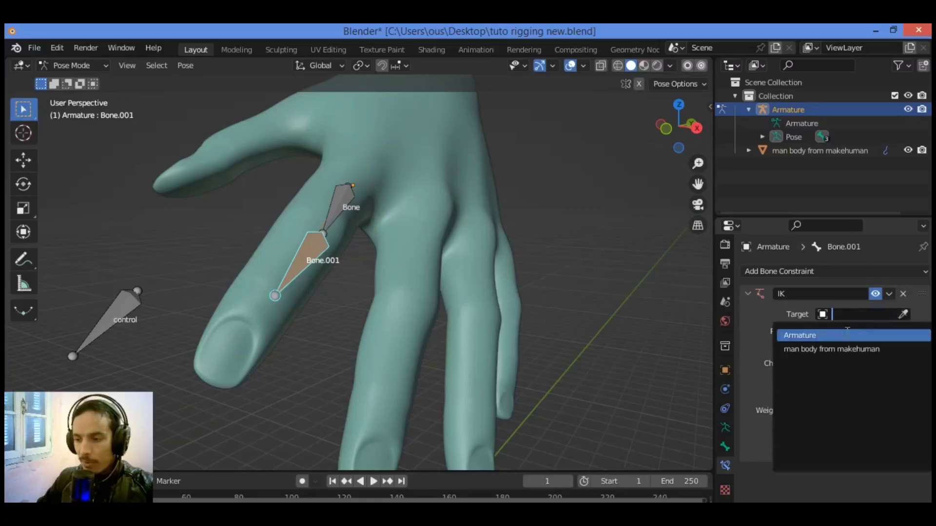
click(836, 336)
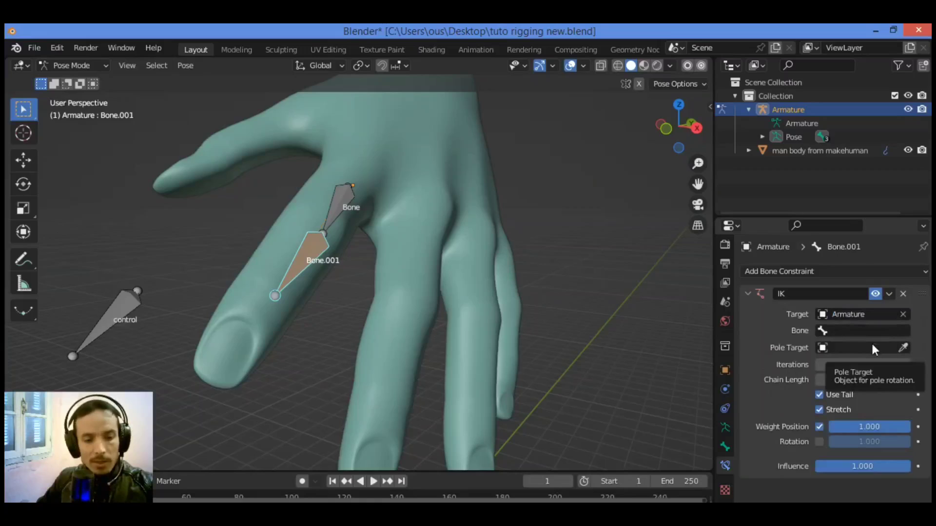
click(865, 331)
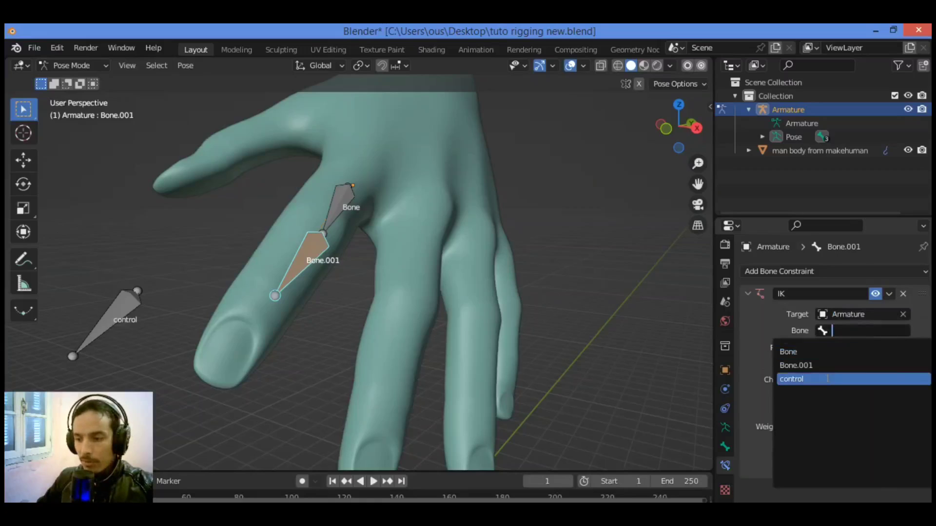
click(827, 379)
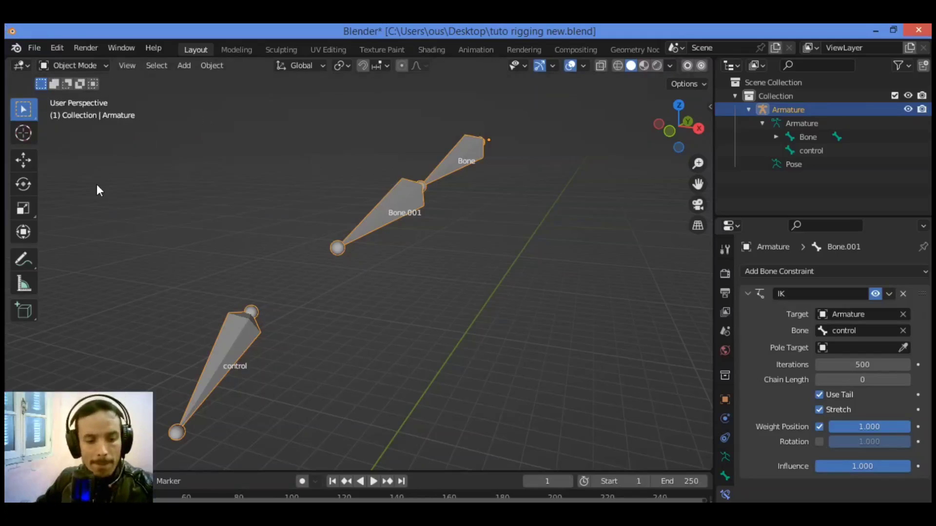
Toggle the armature from Pose Mode to Edit Mode and back to Pose Mode
key(ctrl+Tab)
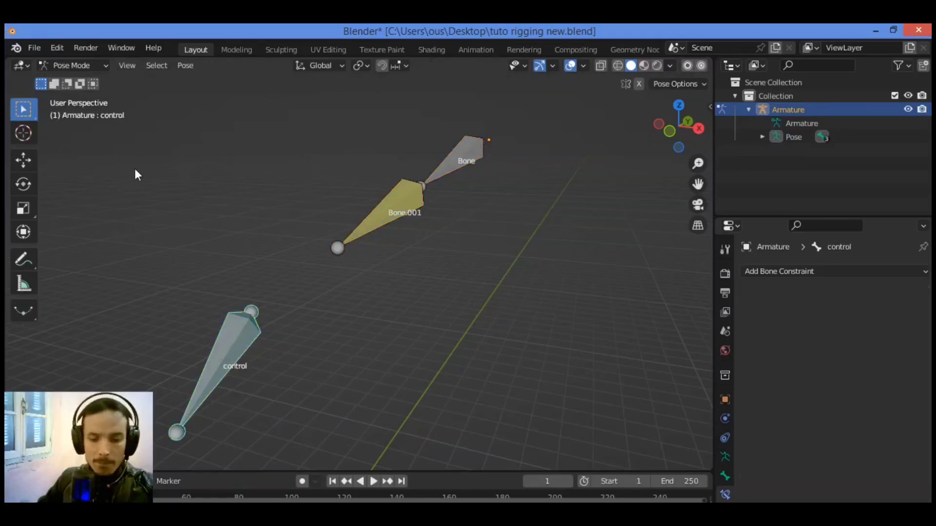
click(83, 63)
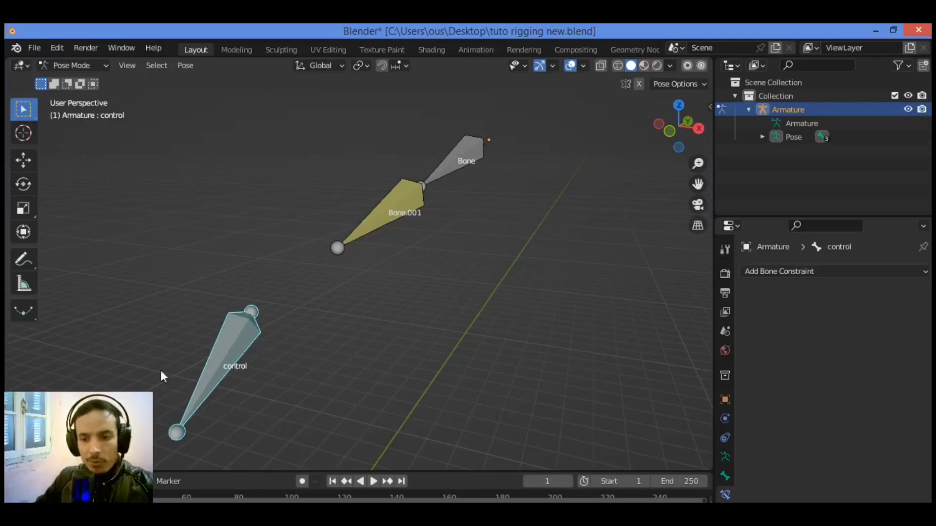
click(91, 66)
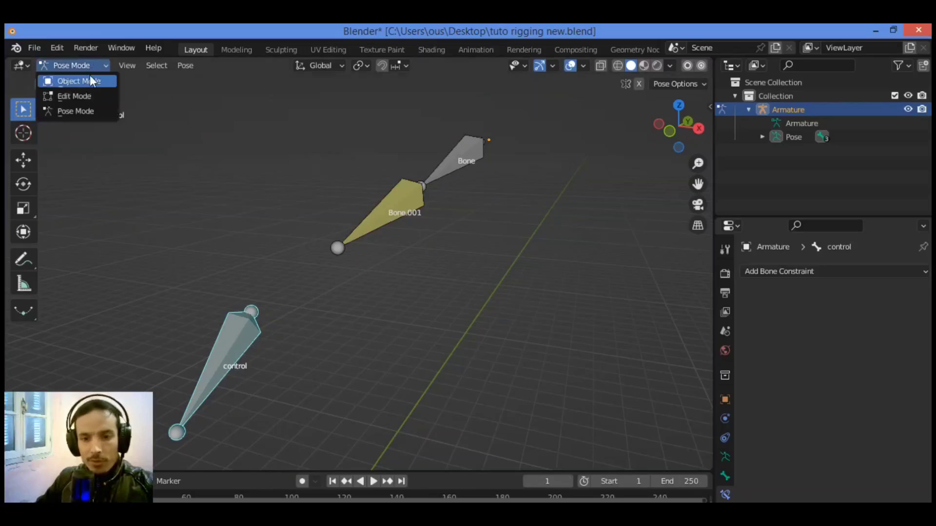
click(91, 96)
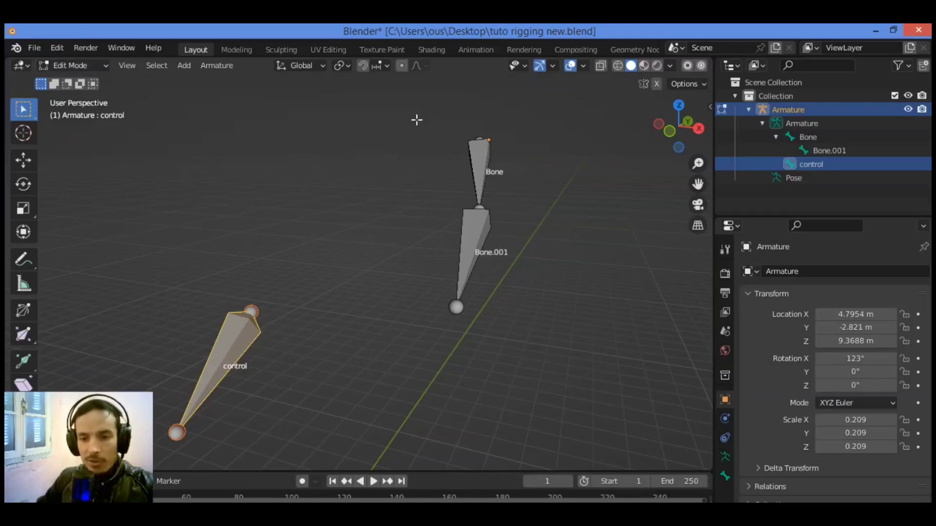
click(87, 61)
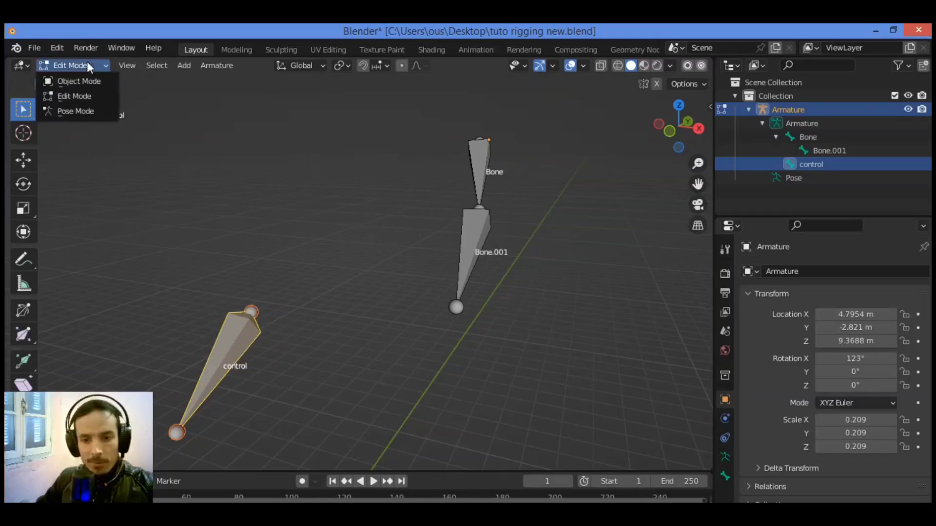
click(88, 109)
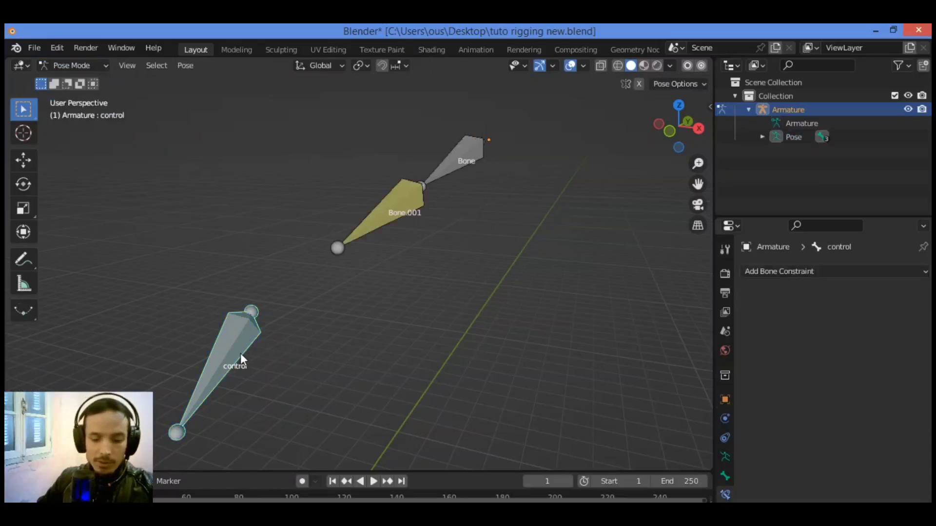
Move the control bone to a new spot, then return to Object Mode
key(g)
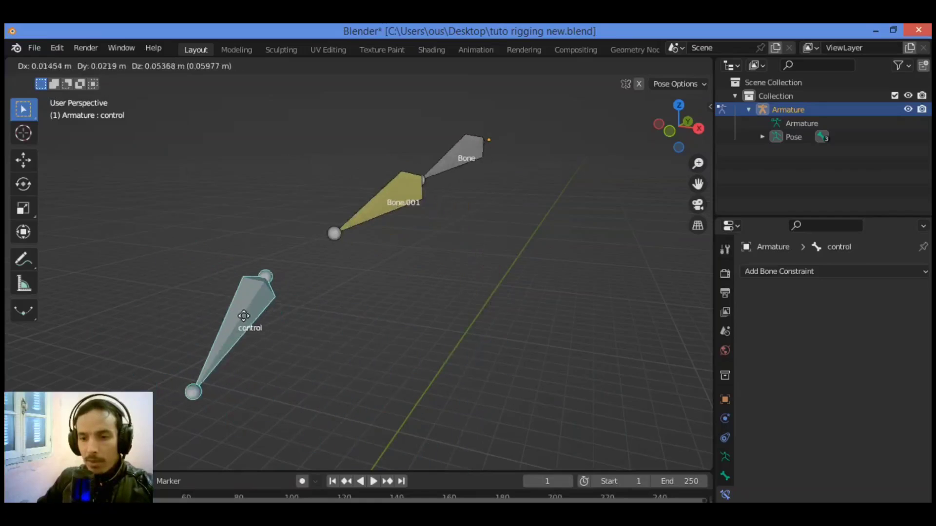
click(238, 322)
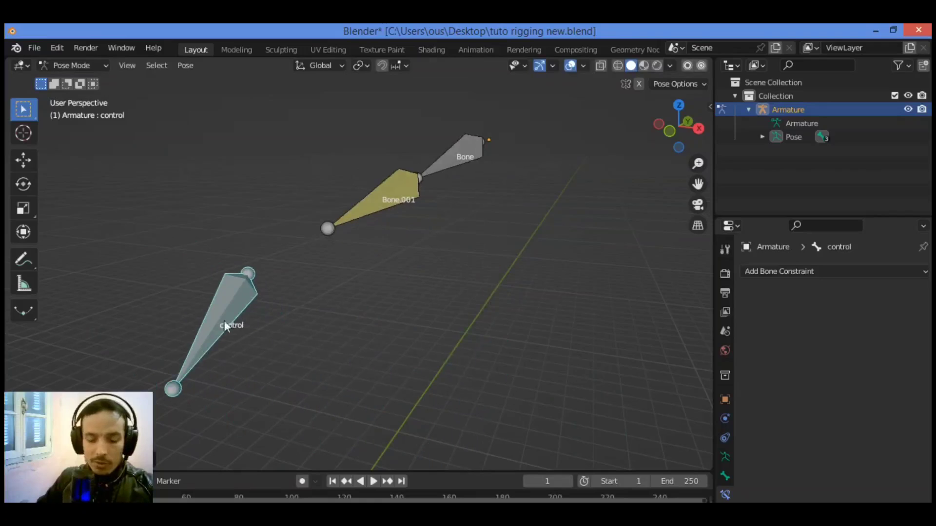
key(ctrl+Tab)
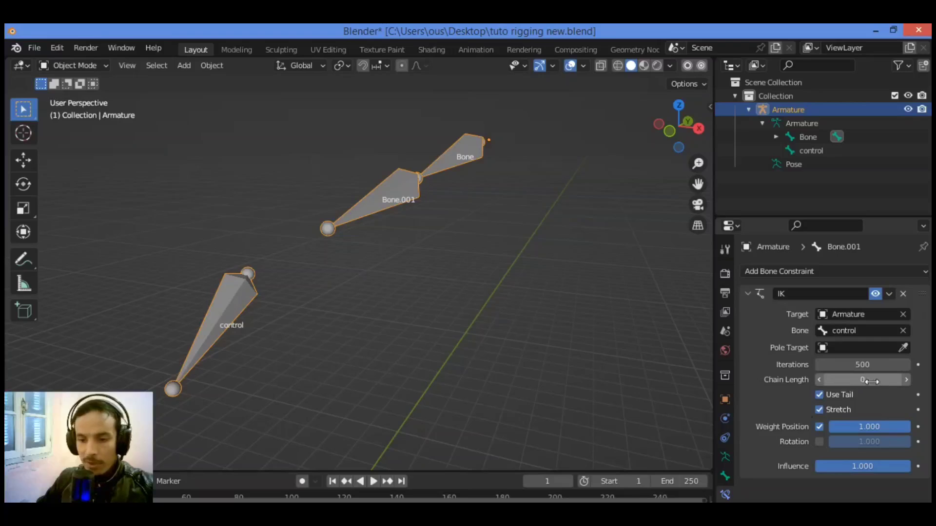
Raise Bone.001's IK chain length to 6
click(905, 380)
click(905, 379)
click(904, 380)
click(905, 380)
click(904, 380)
click(904, 380)
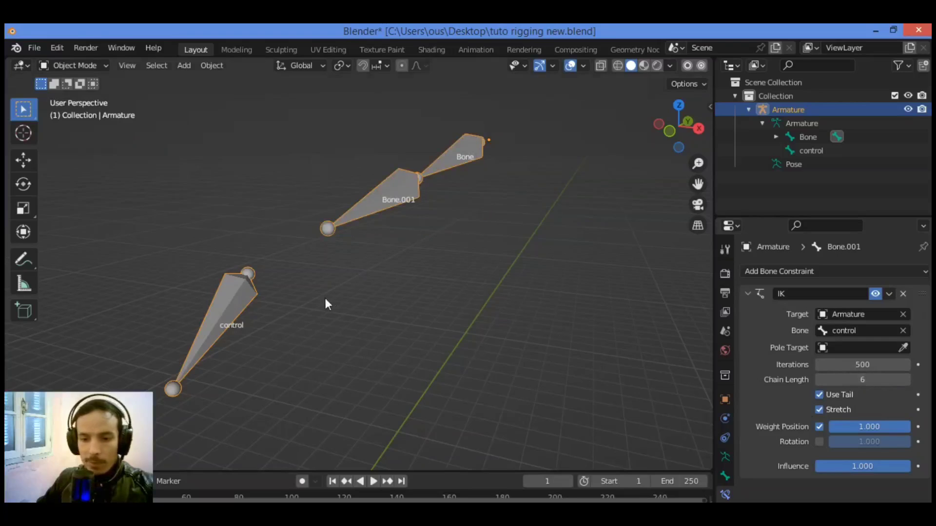
In Pose Mode, select the control bone and move it to test the IK chain
click(85, 65)
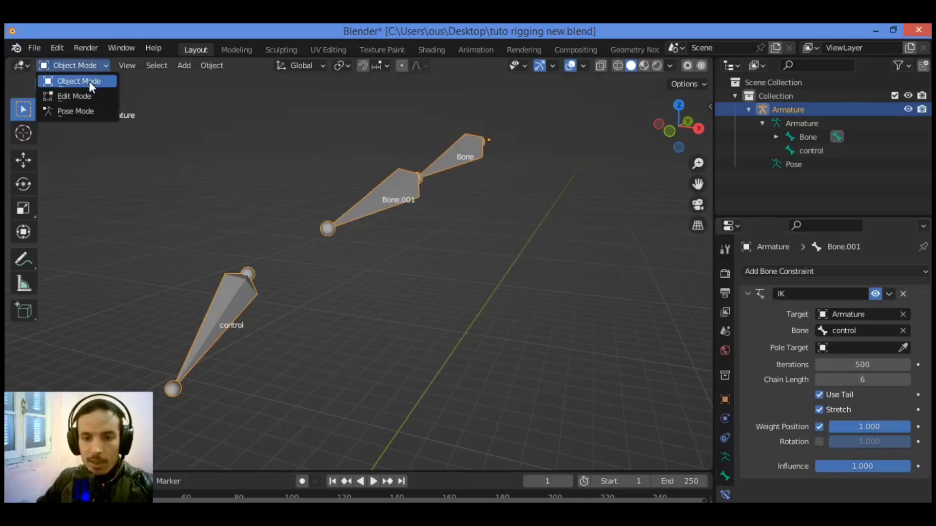
click(91, 111)
click(229, 291)
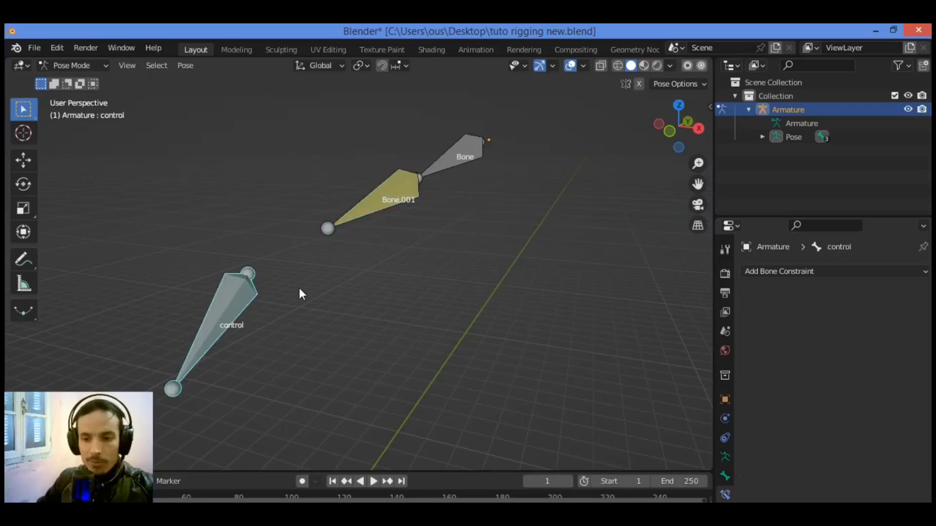
key(g)
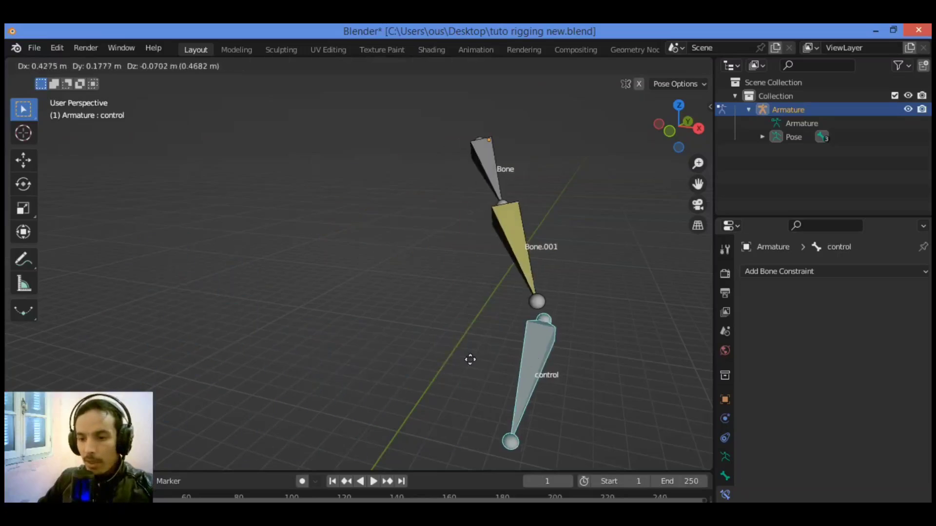
click(248, 308)
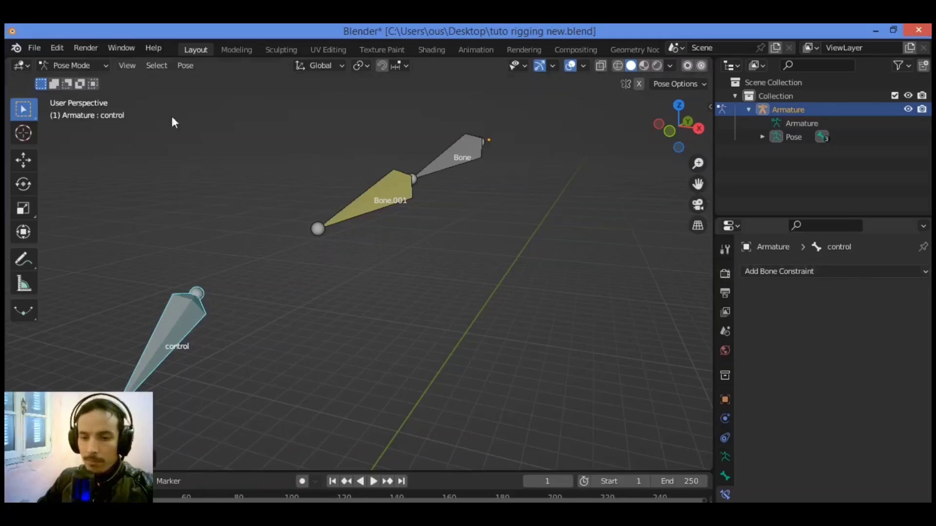
Select Bone.001 in Edit Mode, then return the armature to Object Mode
click(73, 66)
click(73, 94)
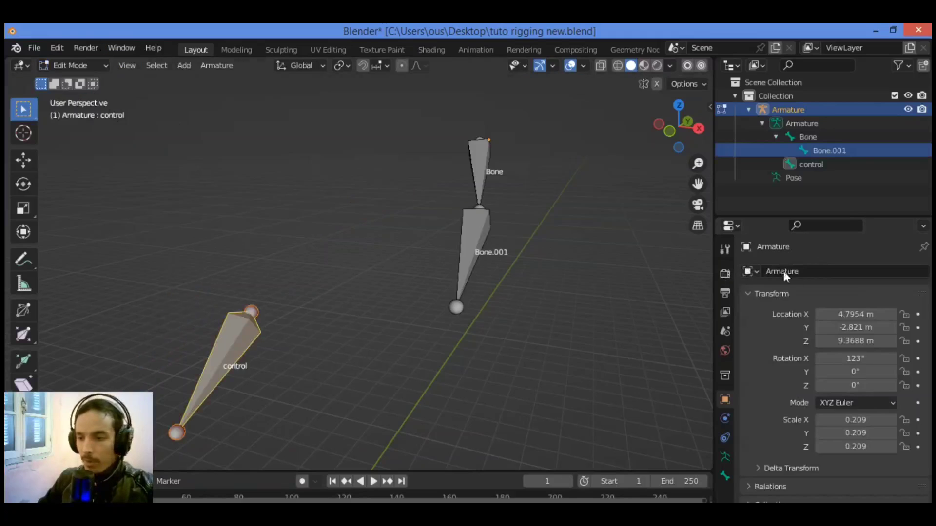
click(459, 231)
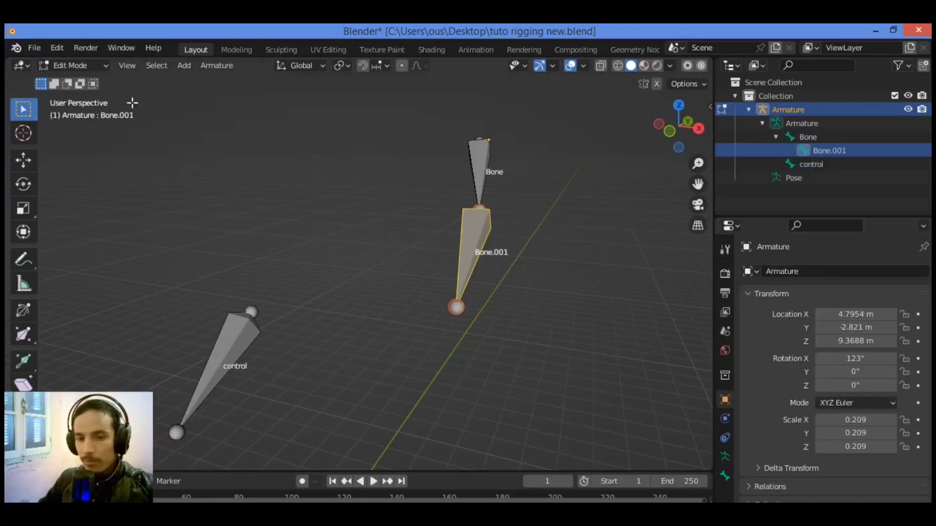
click(81, 64)
click(87, 77)
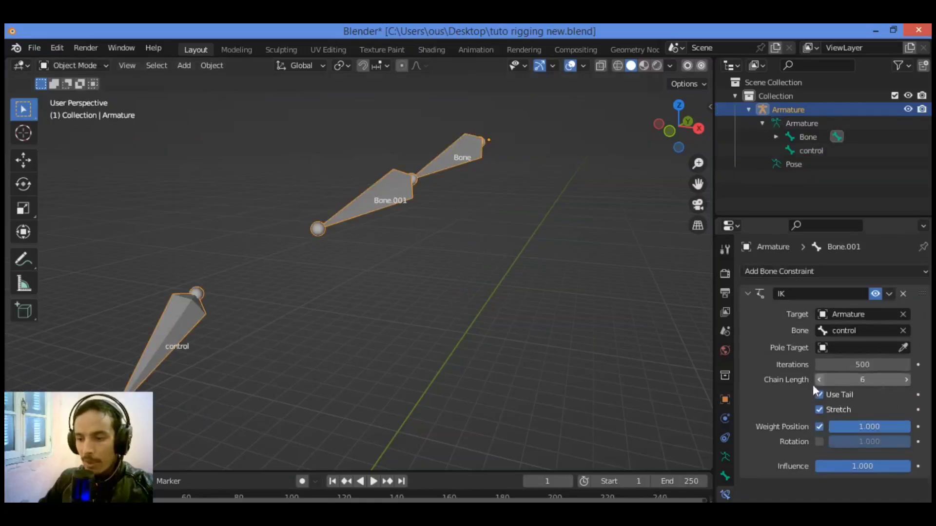
Change Bone.001's IK chain length from 6 to 0
click(856, 381)
key(Return)
click(856, 380)
text(0)
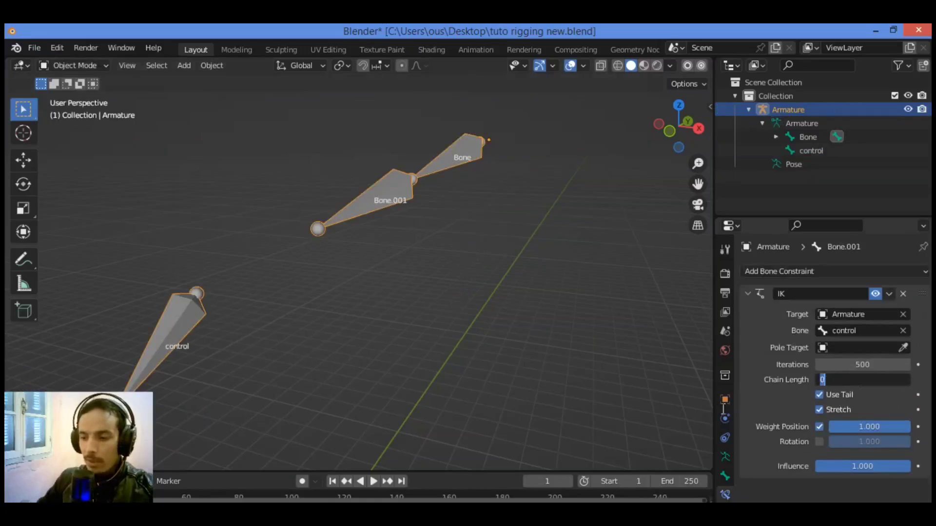
key(Return)
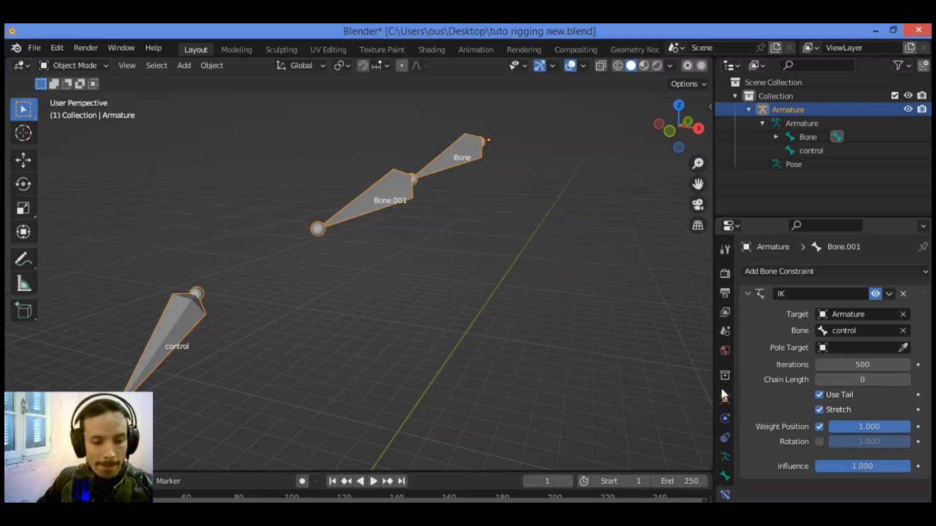